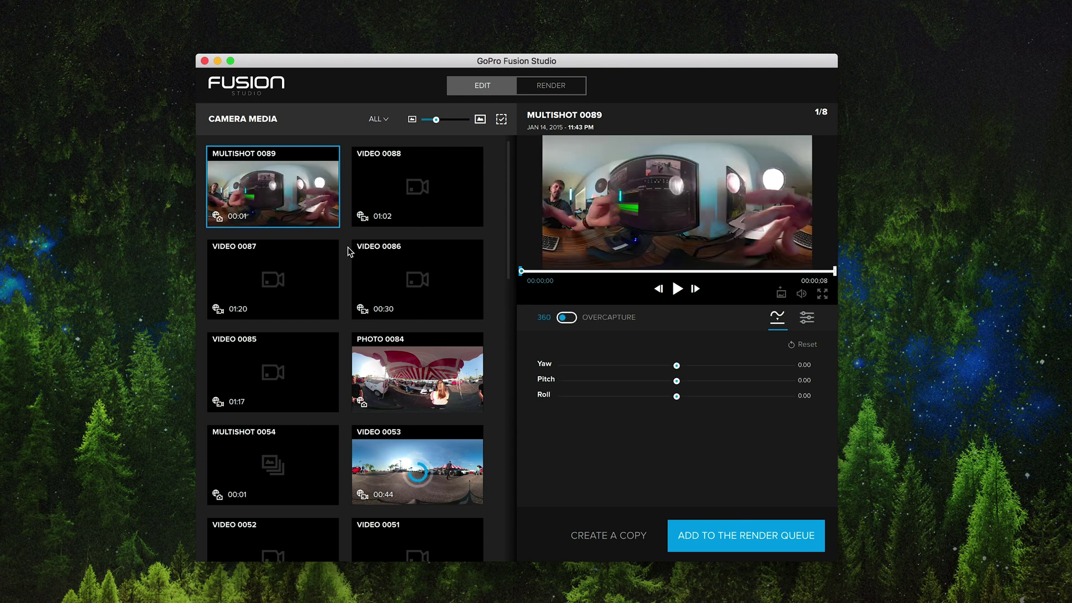
Open VIDEO 0088 in the editor and reframe its 360 view to yaw 81.32, pitch -0.18, roll 0.13.
{"action": "left_click", "coordinate": [419, 197]}
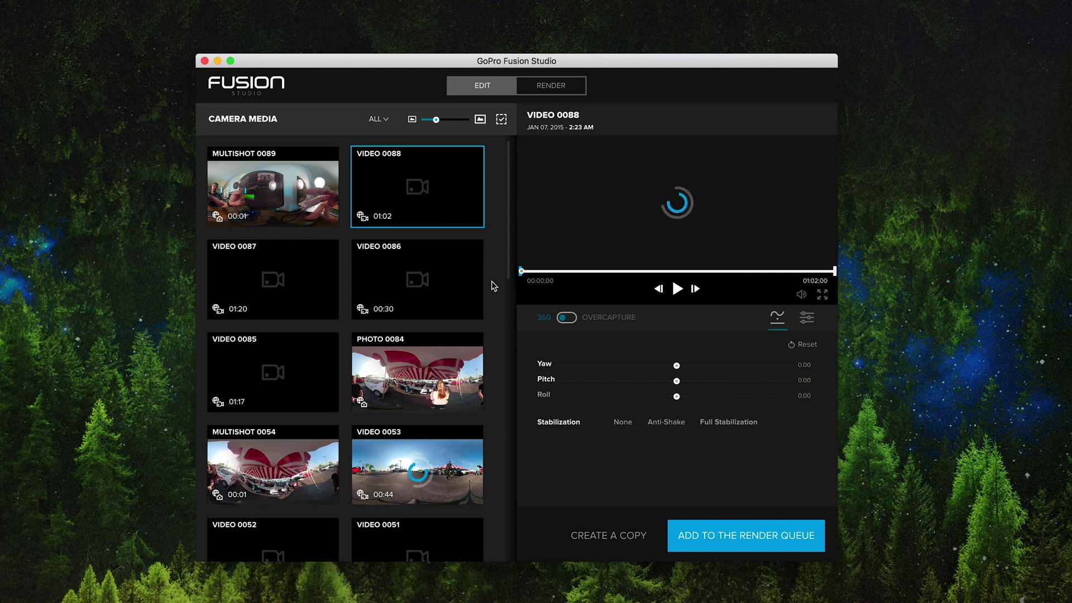
{"action": "scroll", "coordinate": [444, 321], "scroll_direction": "down", "scroll_amount": 1}
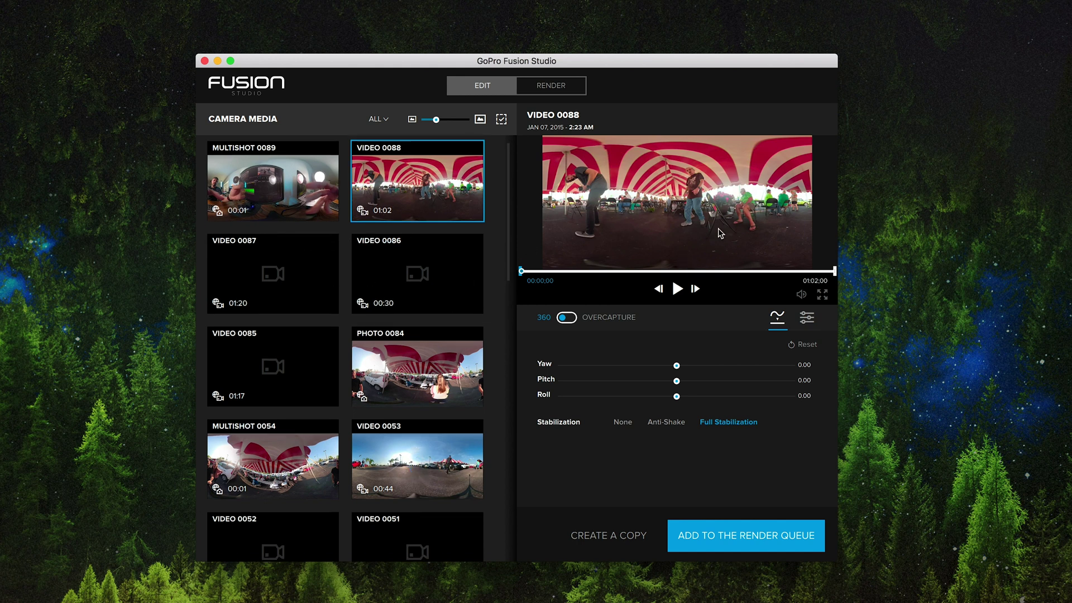
{"action": "left_click_drag", "start_coordinate": [696, 205], "coordinate": [693, 214]}
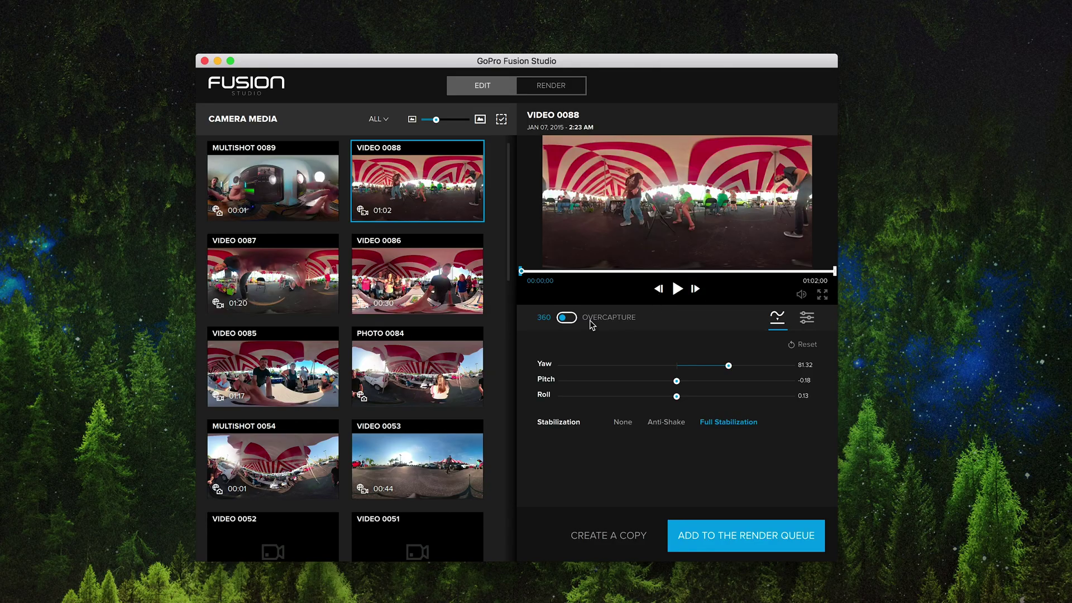
{"action": "left_click", "coordinate": [566, 318]}
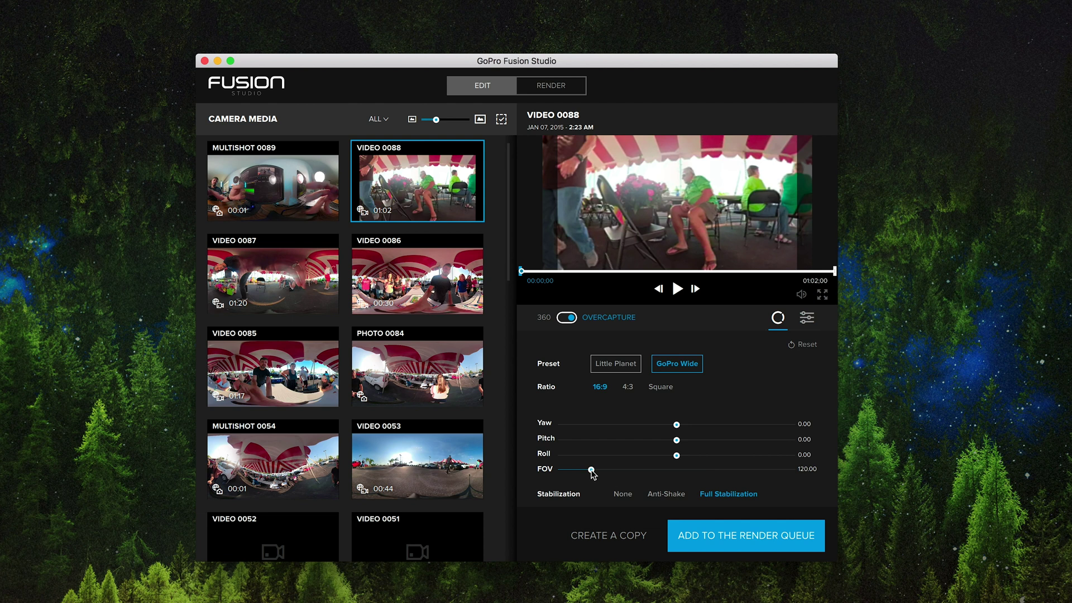
{"action": "left_click_drag", "start_coordinate": [591, 471], "coordinate": [614, 472]}
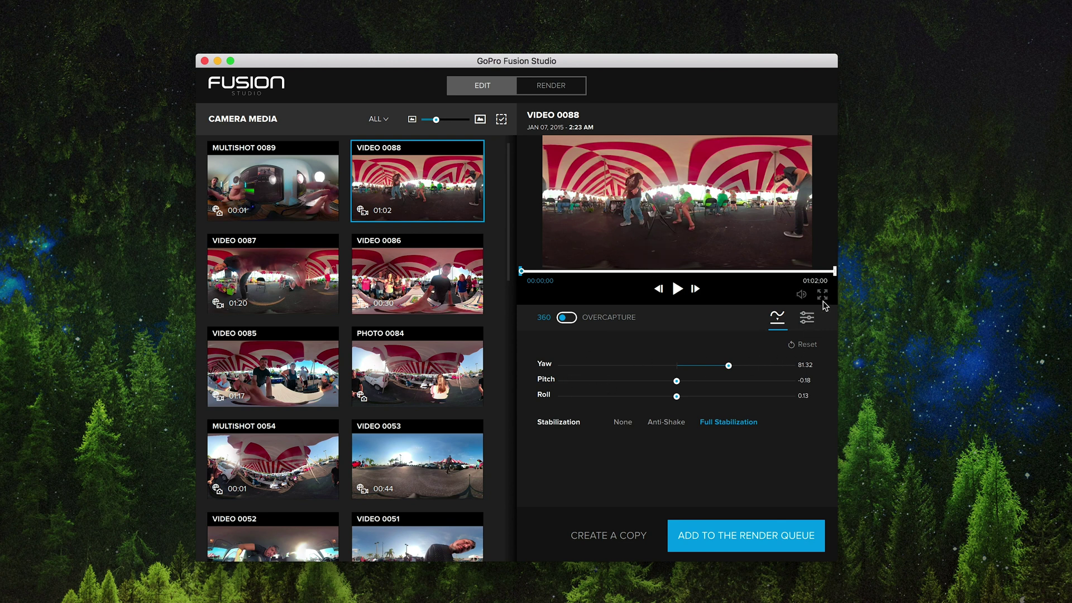
Bring up VIDEO 0088's colour adjustments and start adding it to the render queue.
{"action": "left_click", "coordinate": [807, 317]}
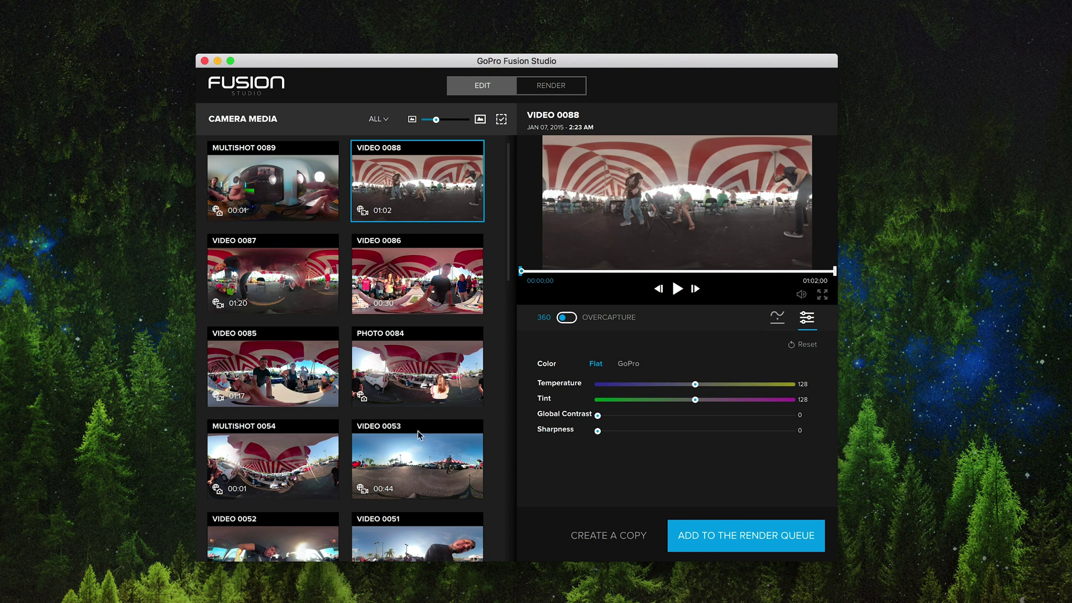
{"action": "left_click", "coordinate": [739, 537]}
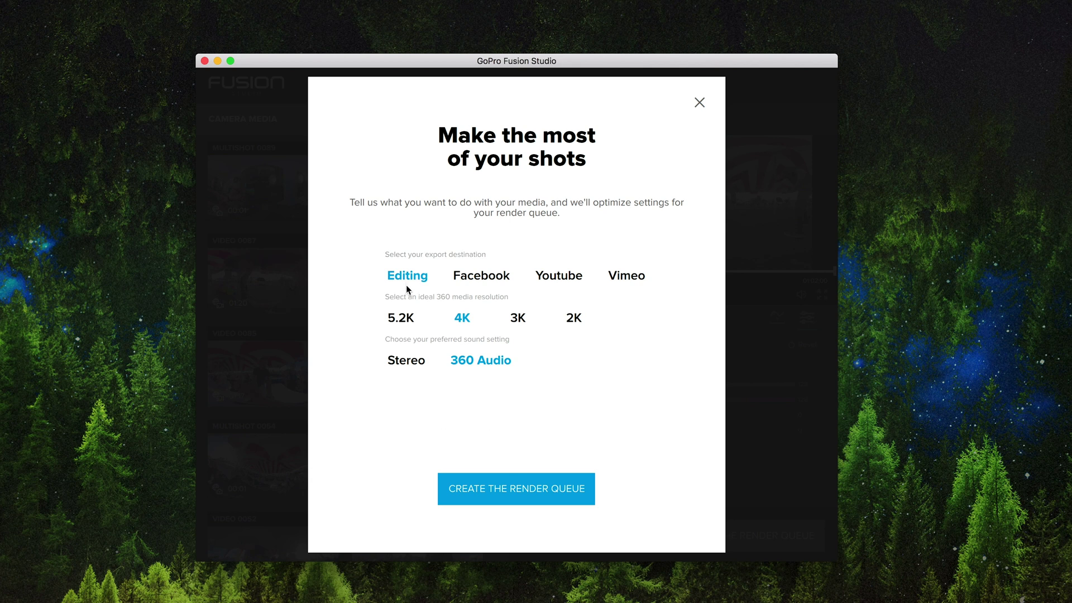
{"action": "mouse_move", "coordinate": [467, 280]}
{"action": "left_click", "coordinate": [419, 364]}
Queue VIDEO 0088 as Editing 4K, then open VIDEO 0087, scrub in, and show its horizon settings.
{"action": "mouse_move", "coordinate": [495, 362]}
{"action": "left_click", "coordinate": [533, 497]}
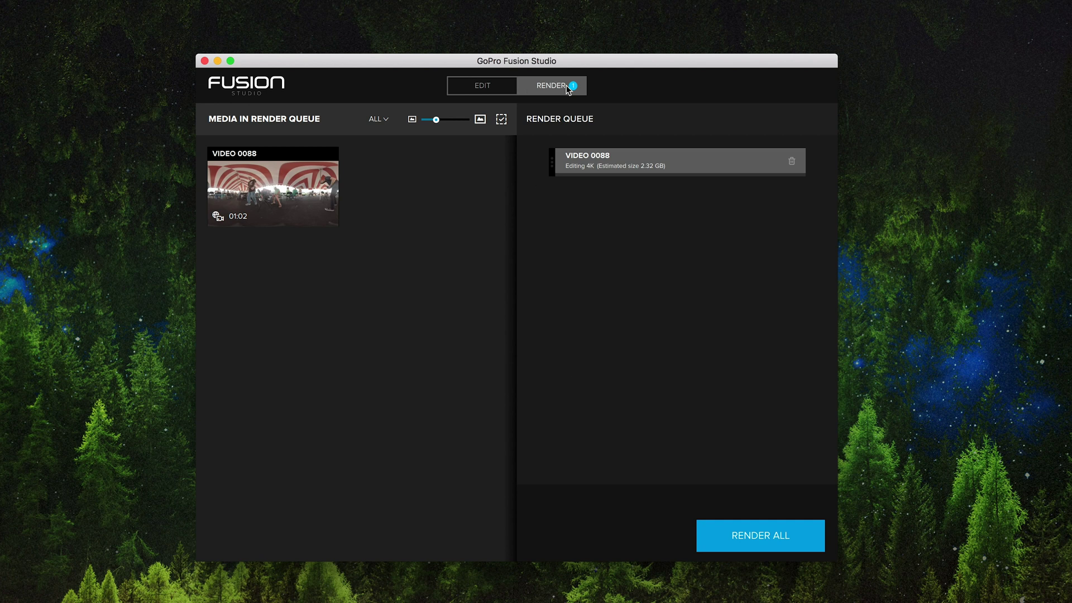
{"action": "left_click", "coordinate": [476, 93]}
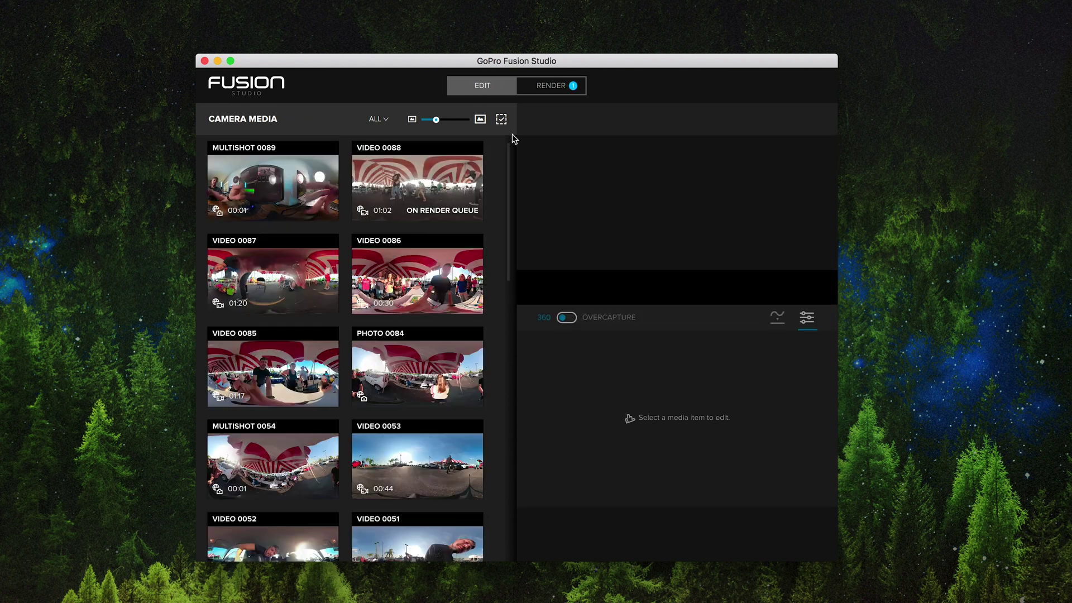
{"action": "left_click", "coordinate": [291, 296]}
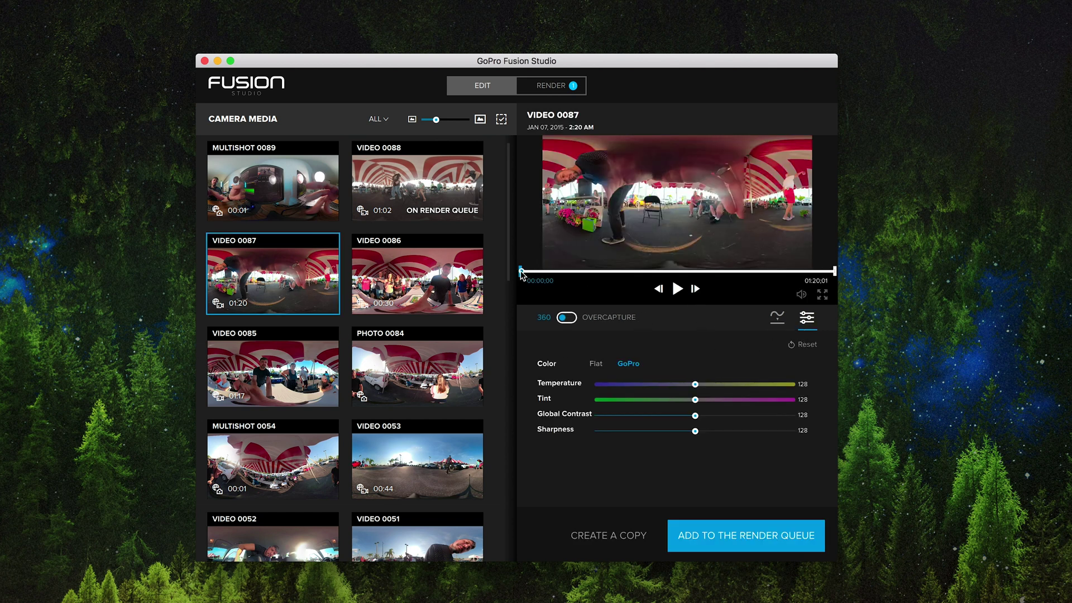
{"action": "left_click_drag", "start_coordinate": [521, 272], "coordinate": [532, 271]}
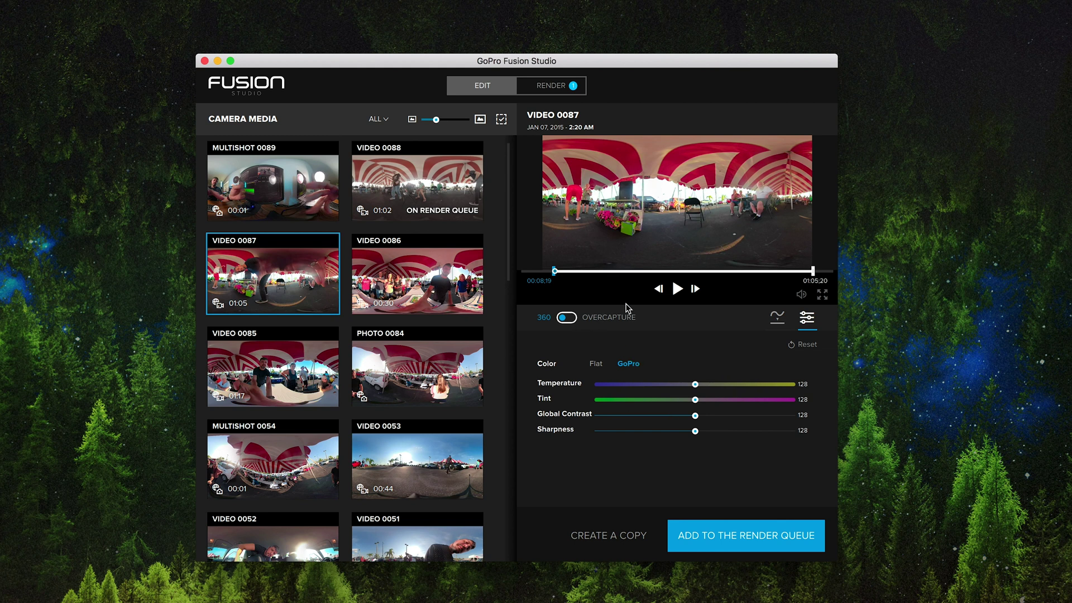
{"action": "left_click", "coordinate": [778, 320]}
Reframe VIDEO 0087 to about yaw 43, set it to Flat colour, and add it to the render queue.
{"action": "left_click_drag", "start_coordinate": [643, 367], "coordinate": [705, 366]}
{"action": "left_click_drag", "start_coordinate": [629, 224], "coordinate": [631, 229]}
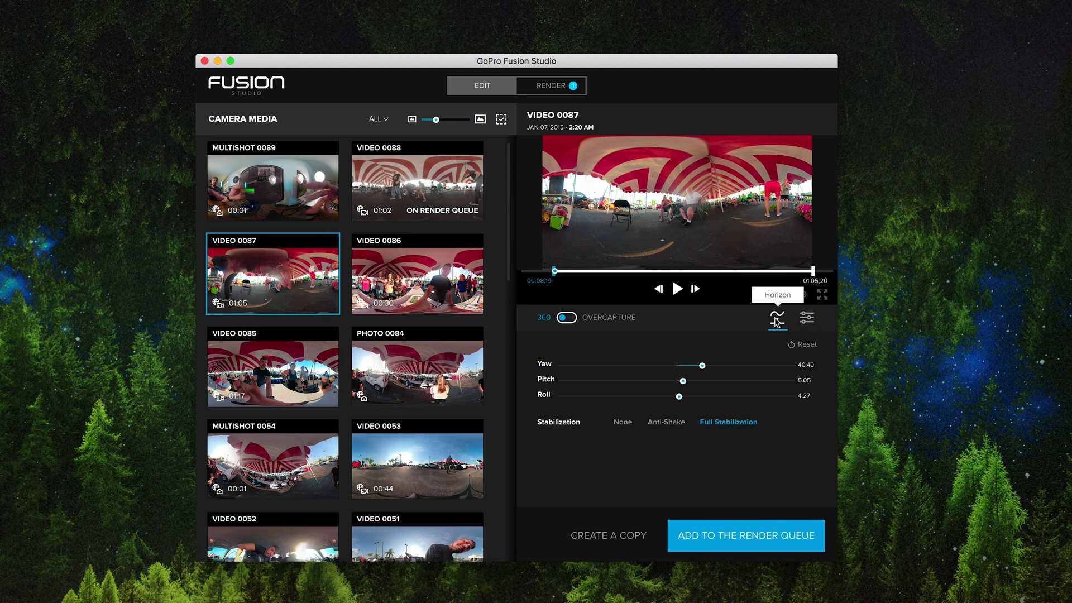
{"action": "left_click", "coordinate": [803, 318]}
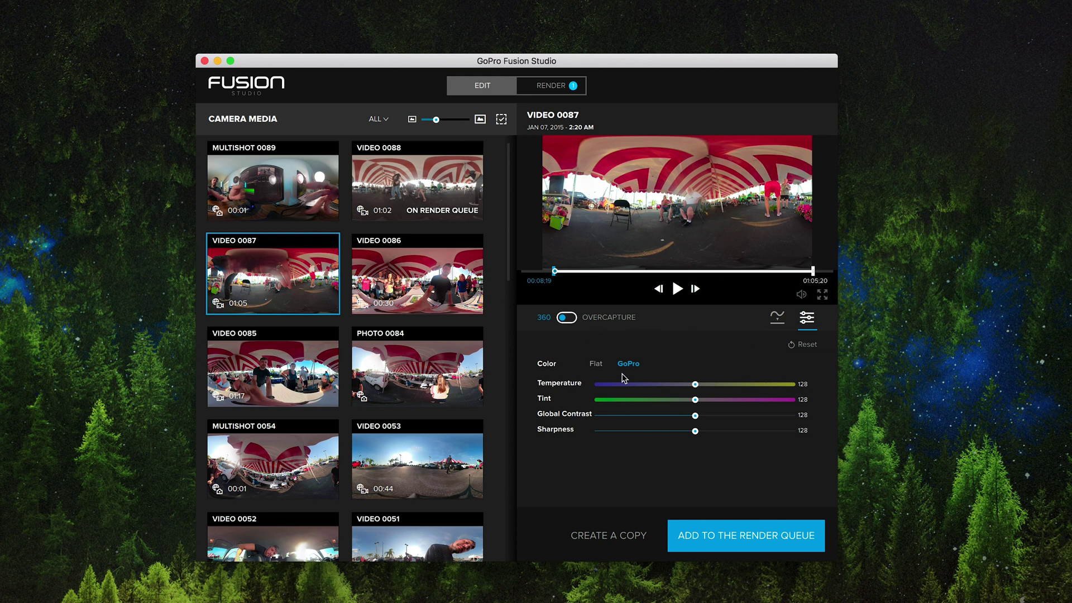
{"action": "left_click", "coordinate": [596, 364]}
{"action": "left_click", "coordinate": [742, 537]}
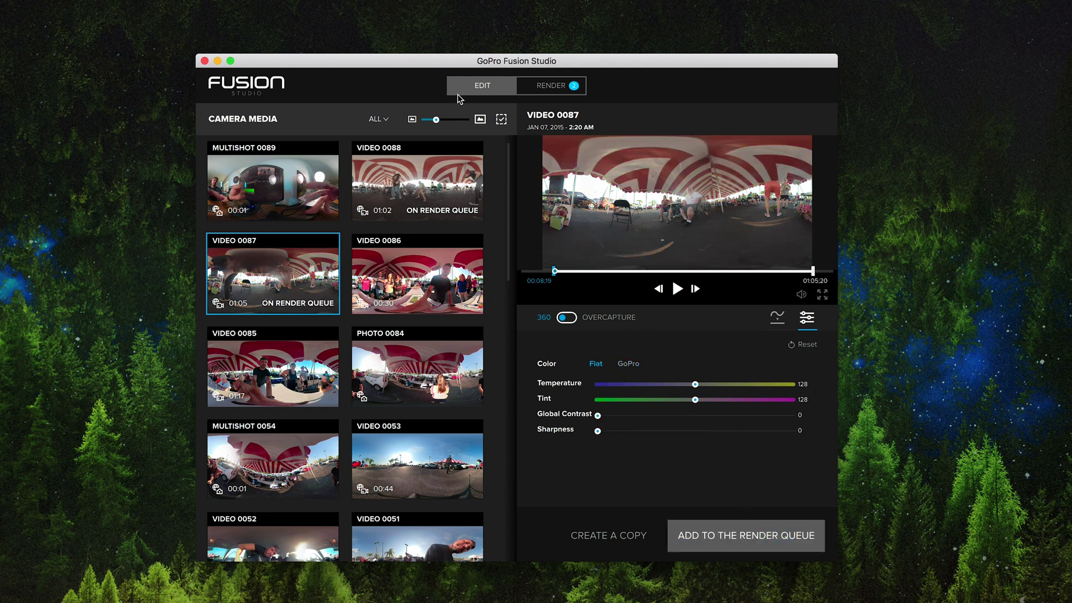
Set VIDEO 0085, PHOTO 0084 and MULTISHOT 0054 to Flat colour, then view the render queue.
{"action": "left_click", "coordinate": [410, 258]}
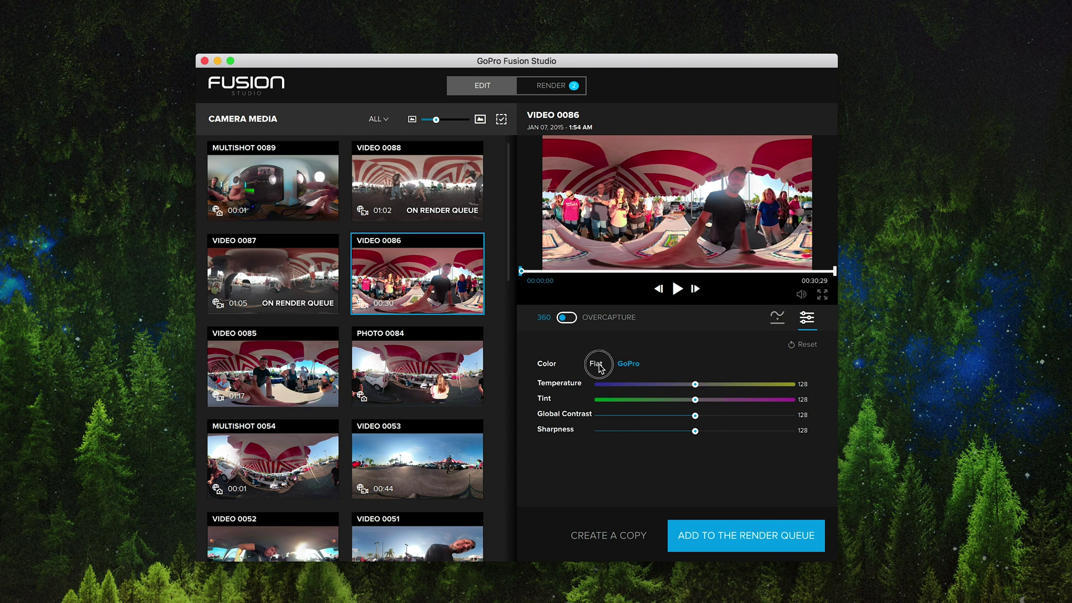
{"action": "left_click", "coordinate": [305, 349]}
{"action": "left_click", "coordinate": [597, 366]}
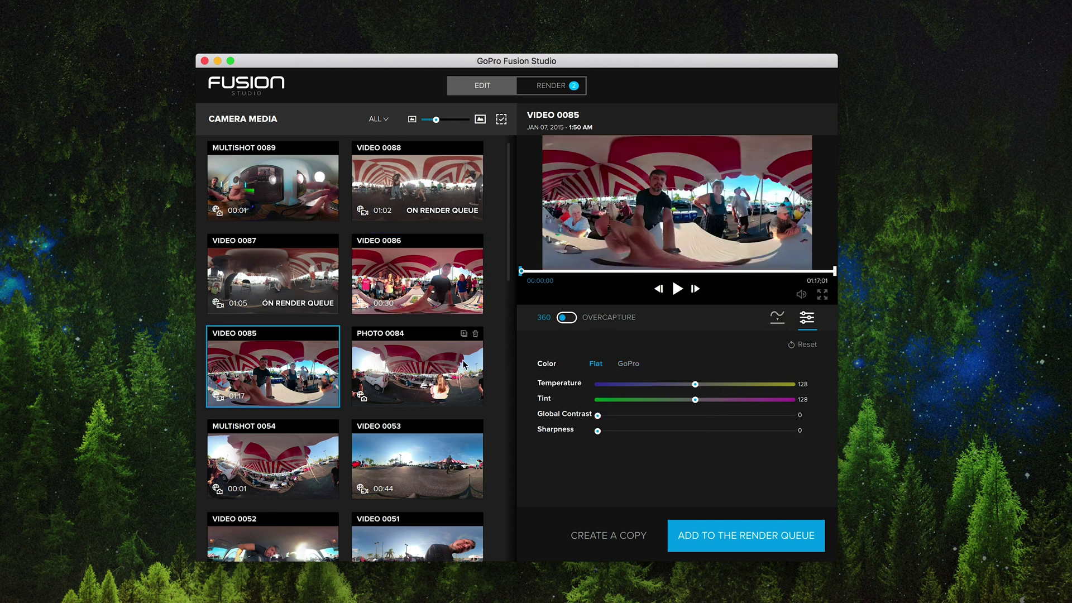
{"action": "key", "text": "Right"}
{"action": "left_click", "coordinate": [596, 365]}
{"action": "left_click", "coordinate": [296, 454]}
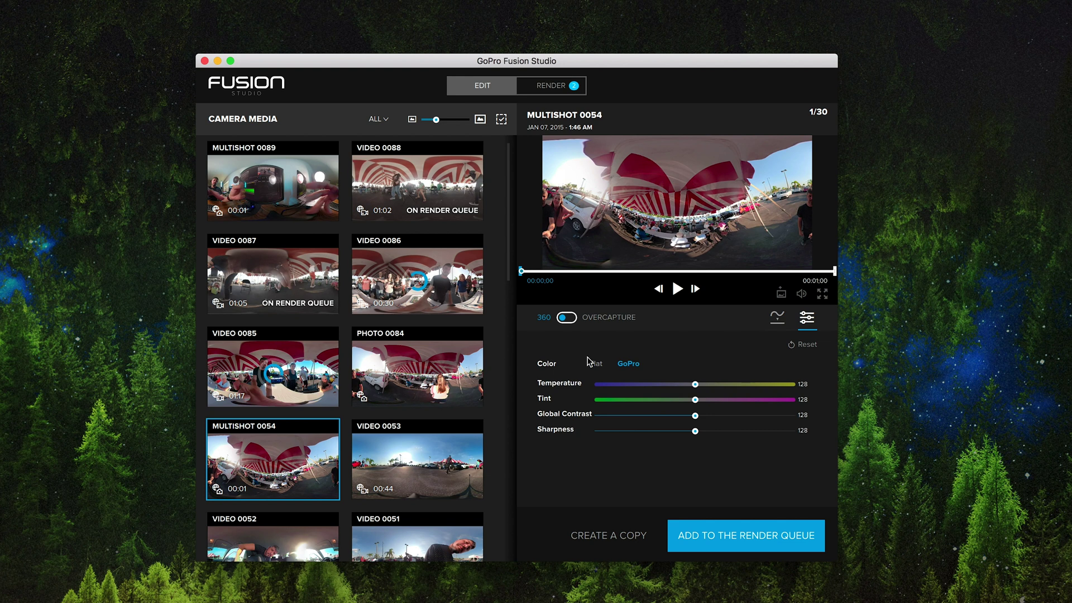
{"action": "left_click", "coordinate": [596, 364]}
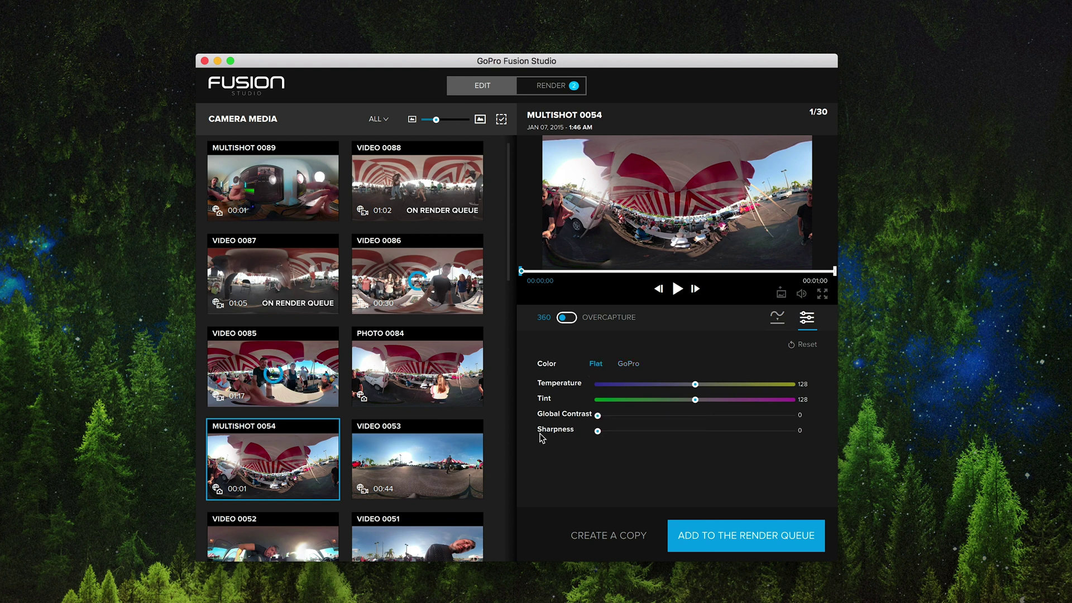
{"action": "left_click", "coordinate": [540, 87]}
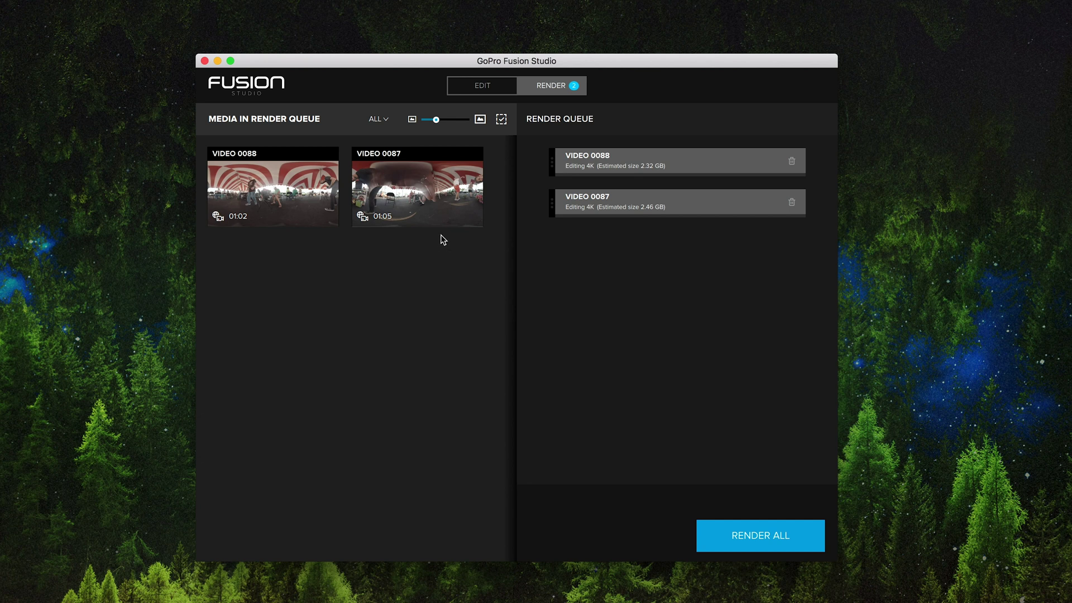
Select the queued clips in turn and settle on VIDEO 0088's render settings.
{"action": "left_click", "coordinate": [289, 205]}
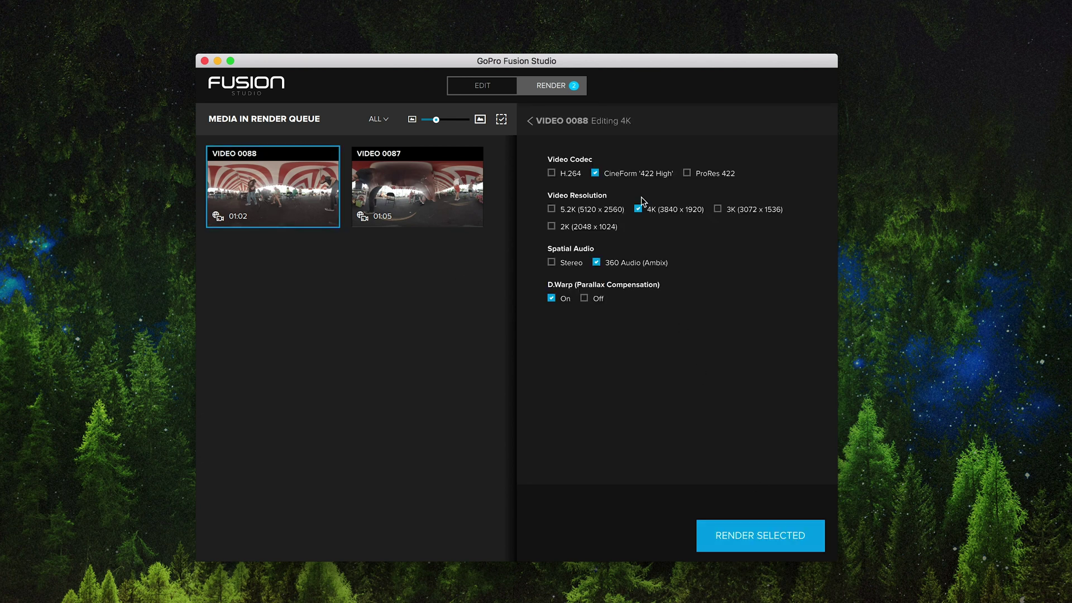
{"action": "left_click", "coordinate": [436, 201]}
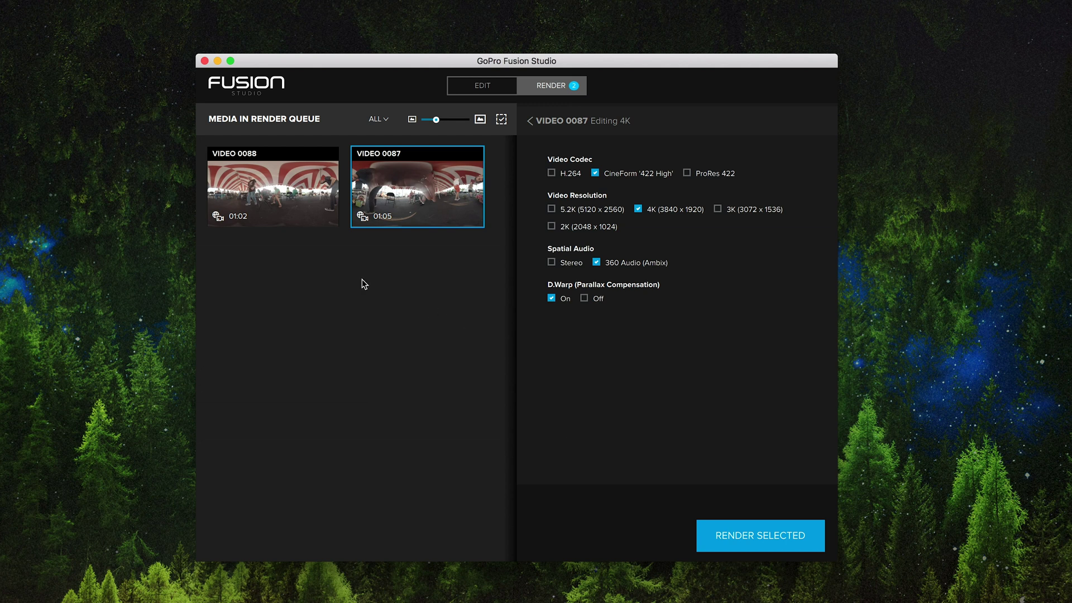
{"action": "left_click", "coordinate": [312, 203], "text": "super"}
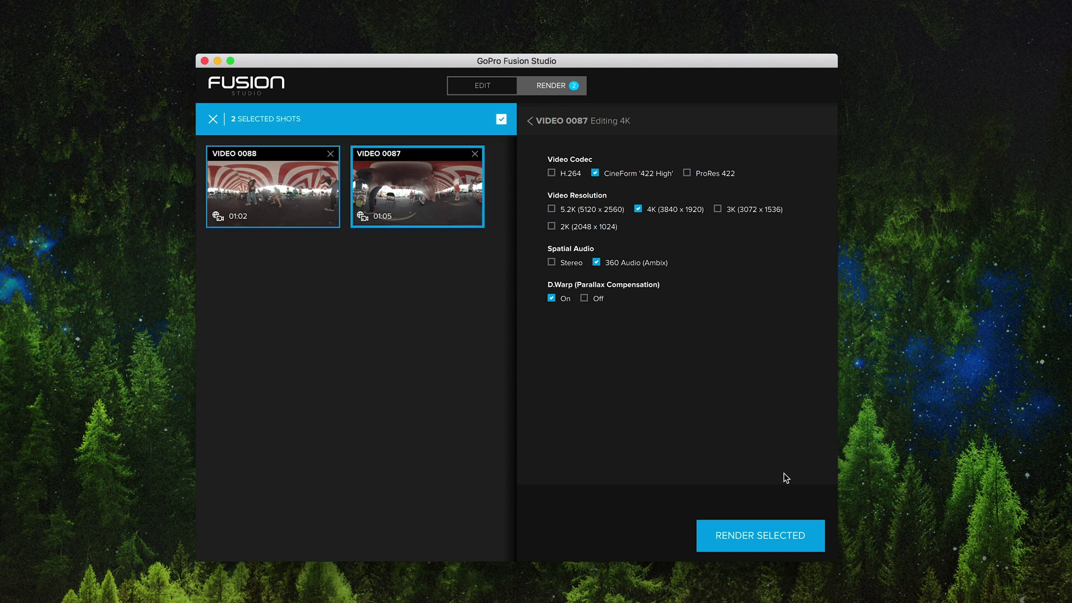
{"action": "left_click", "coordinate": [380, 291]}
{"action": "left_click", "coordinate": [273, 191]}
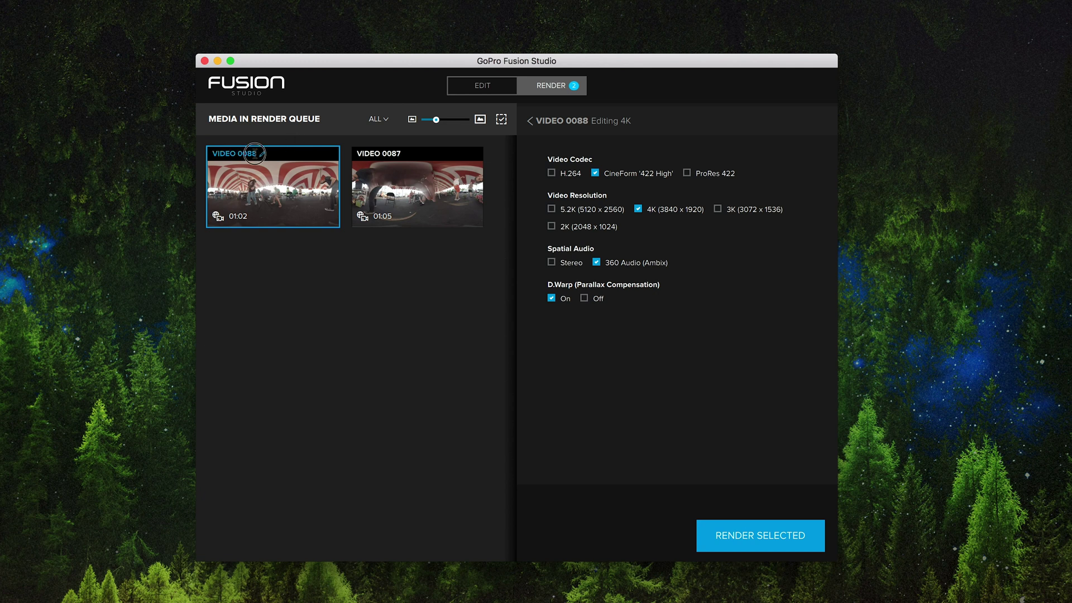
{"action": "left_click", "coordinate": [578, 170]}
{"action": "left_click", "coordinate": [297, 181]}
Try the H.264, CineForm and ProRes 422 codecs, leaving VIDEO 0088 on H.264 4K with 360 Audio.
{"action": "left_click", "coordinate": [551, 175]}
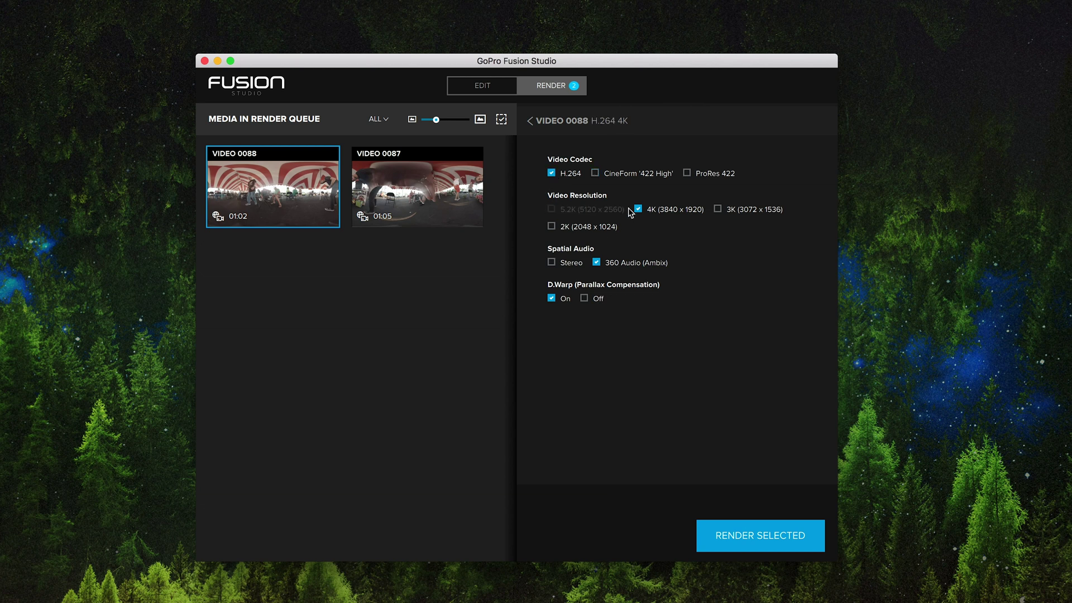
{"action": "left_click", "coordinate": [597, 174]}
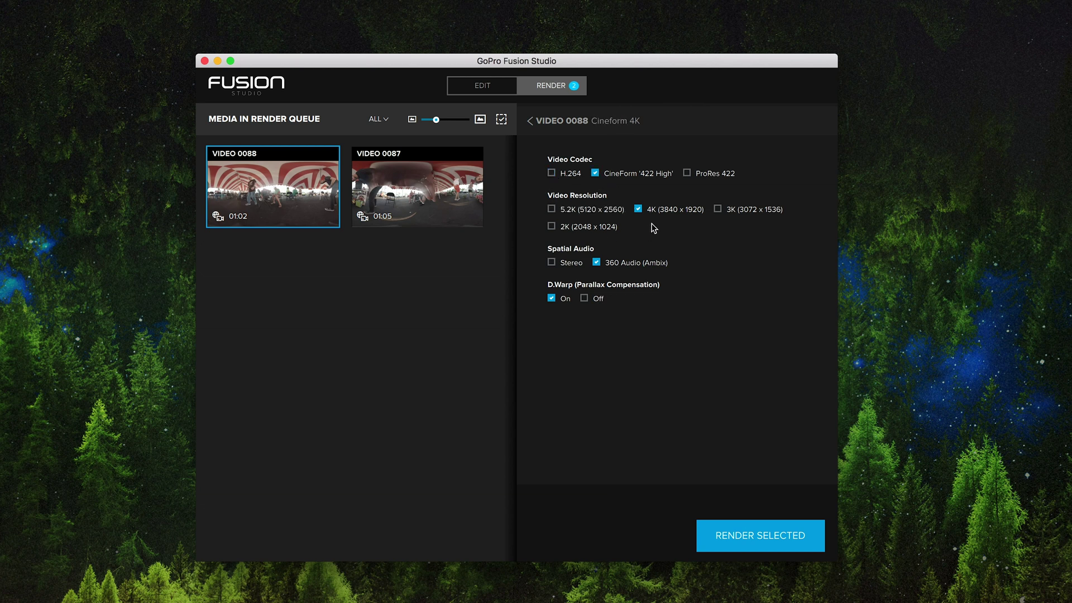
{"action": "left_click", "coordinate": [688, 174]}
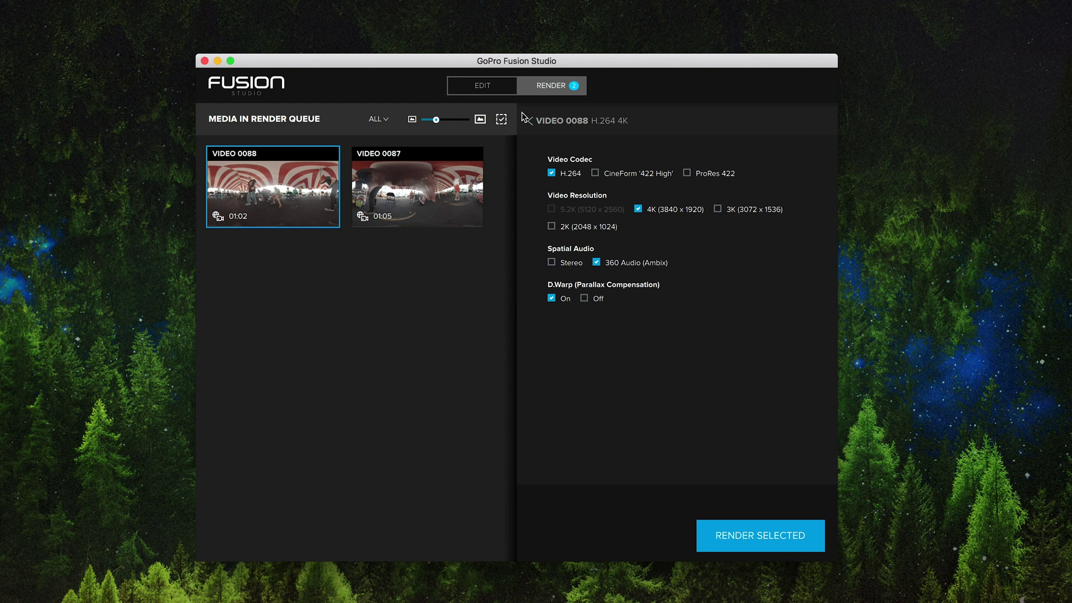
Switch VIDEO 0087 to H.264, then recheck VIDEO 0088's H.264 4K settings, estimated at 390 MB.
{"action": "left_click", "coordinate": [483, 87]}
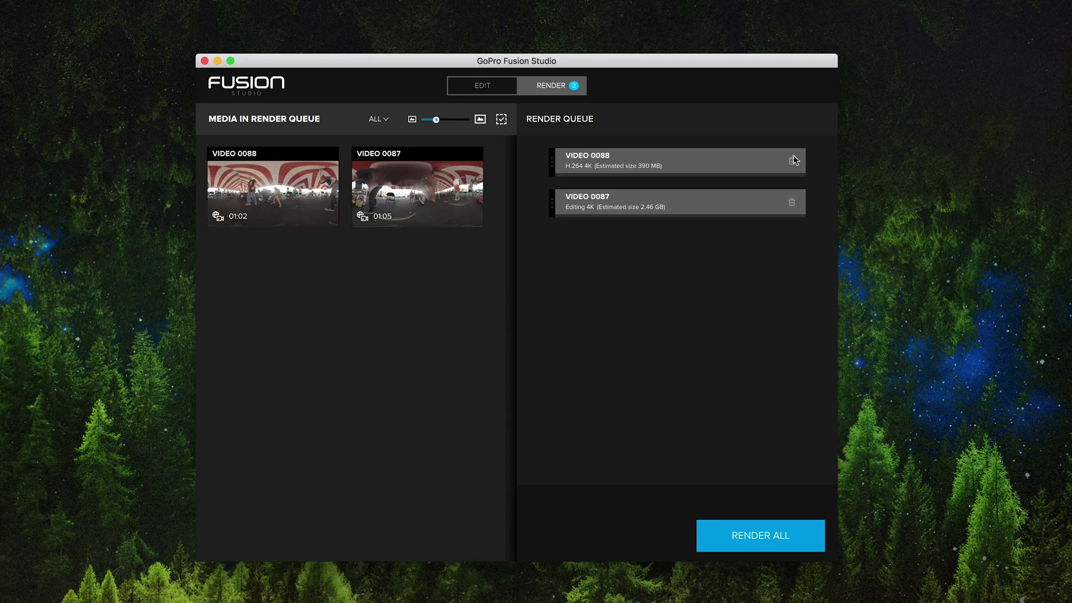
{"action": "left_click", "coordinate": [469, 172]}
{"action": "left_click", "coordinate": [569, 174]}
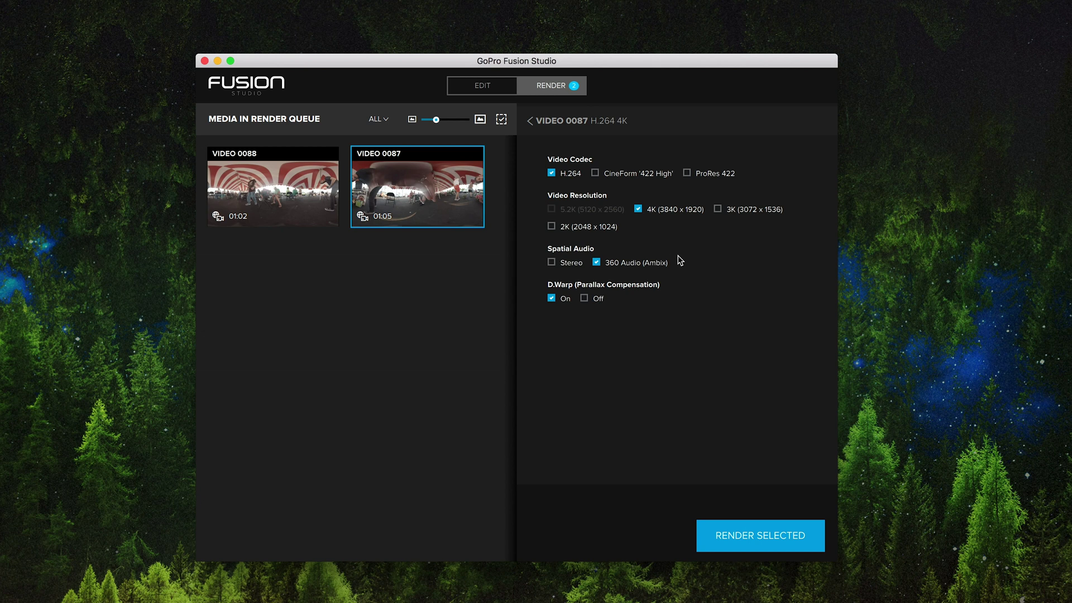
{"action": "left_click", "coordinate": [328, 223]}
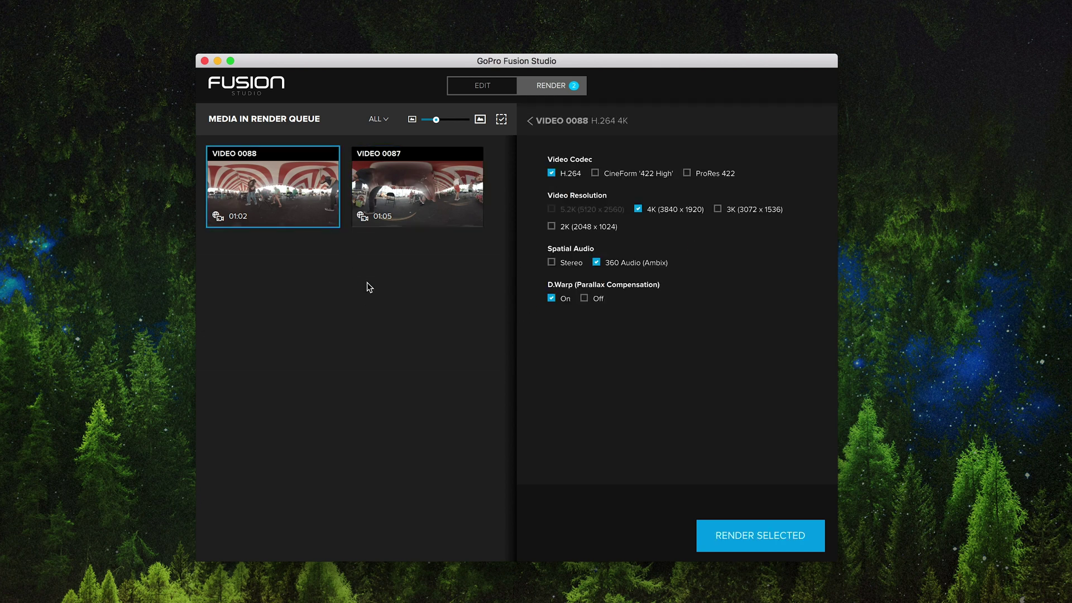
{"action": "left_click", "coordinate": [61, 0]}
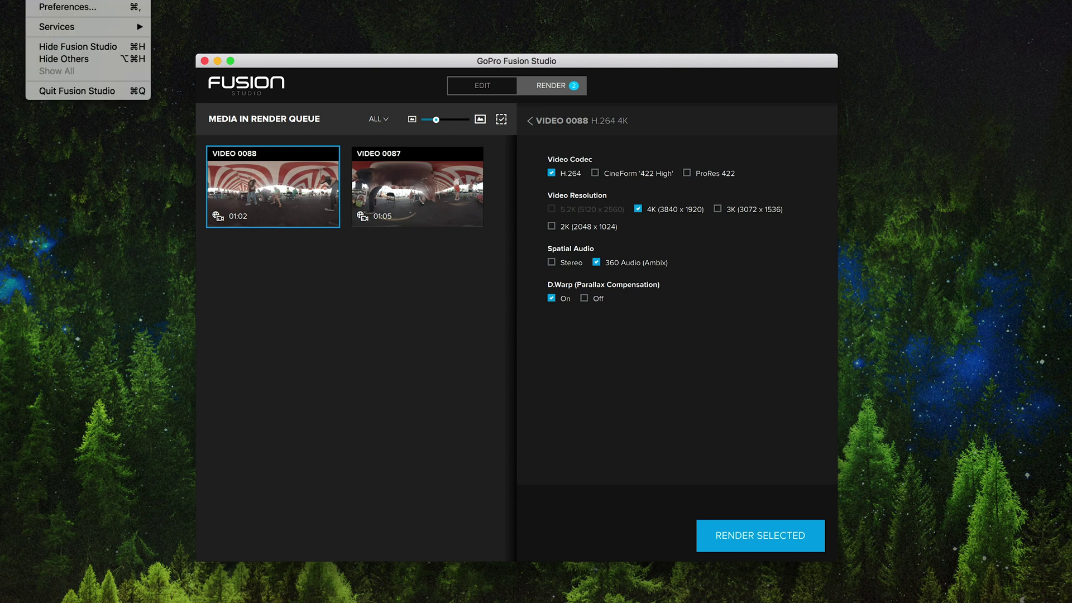
{"action": "left_click", "coordinate": [68, 8]}
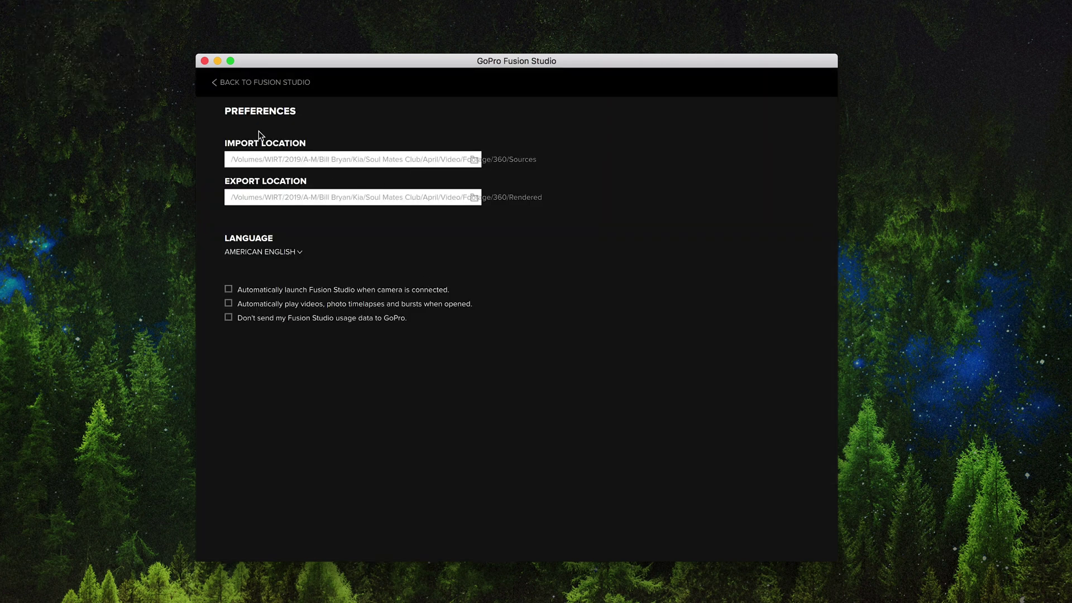